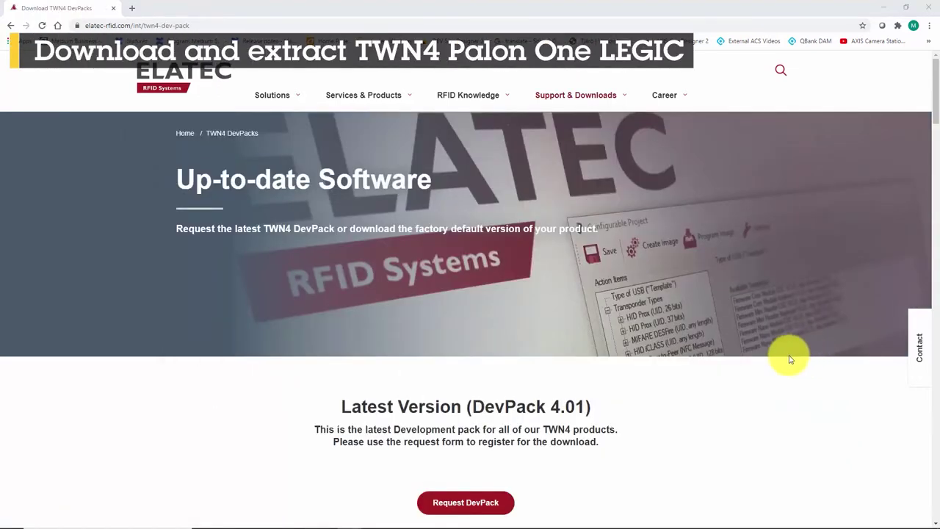
Step: Download the 43.59 MB TWN4 Palon One LEGIC DevPack 3.20a ZIP from the ELATEC DevPacks list
scroll(788, 356, "down", 5)
scroll(788, 356, "down", 2)
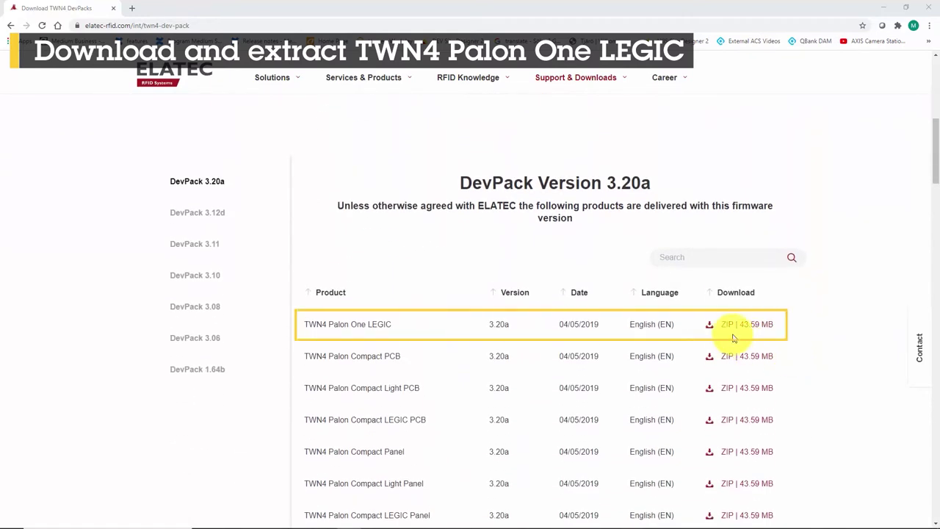
left_click(728, 325)
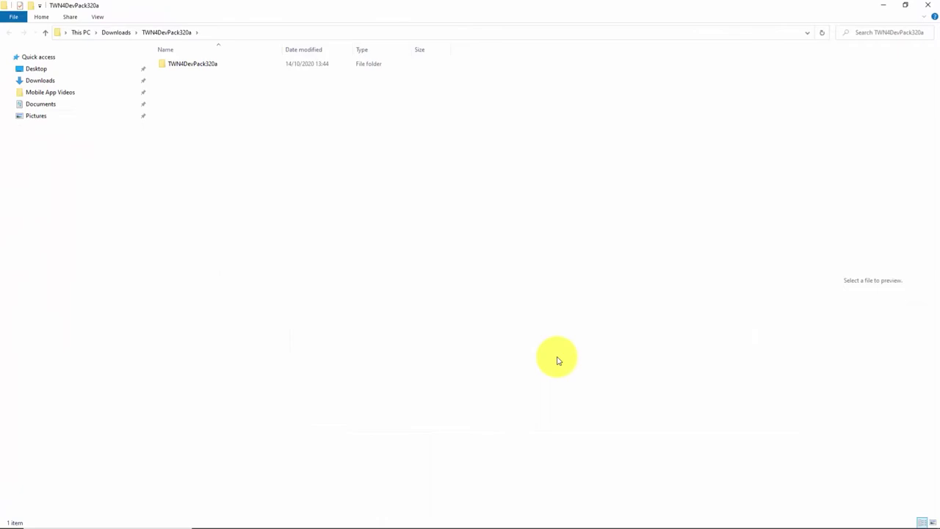
Step: Launch AppBlaster.exe from the TWN4DevPack320a folder, choosing More info and Run anyway at the warning
left_click(194, 64)
double_click(194, 64)
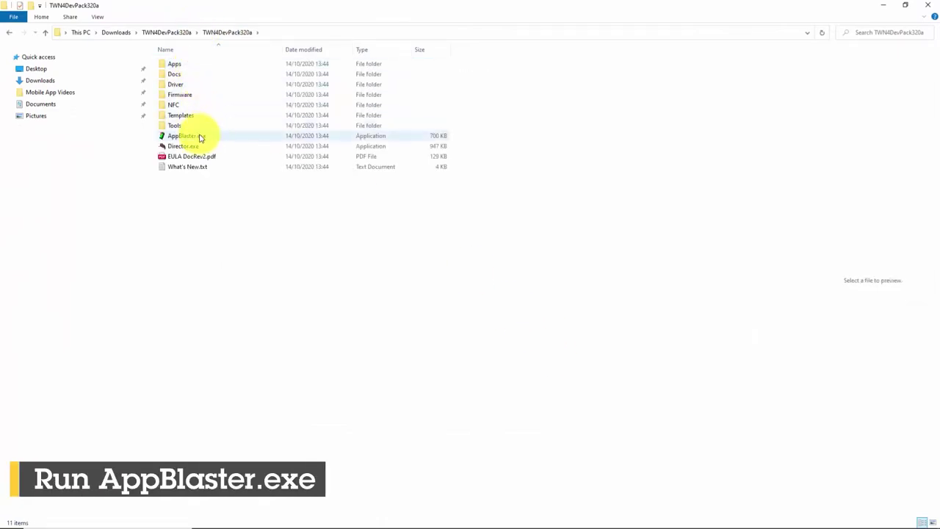
left_click(200, 138)
double_click(200, 137)
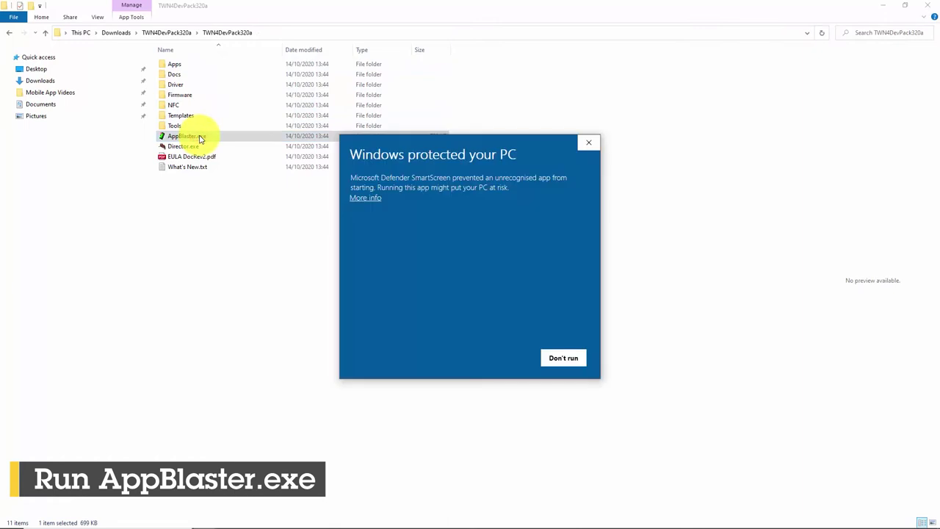
left_click(371, 197)
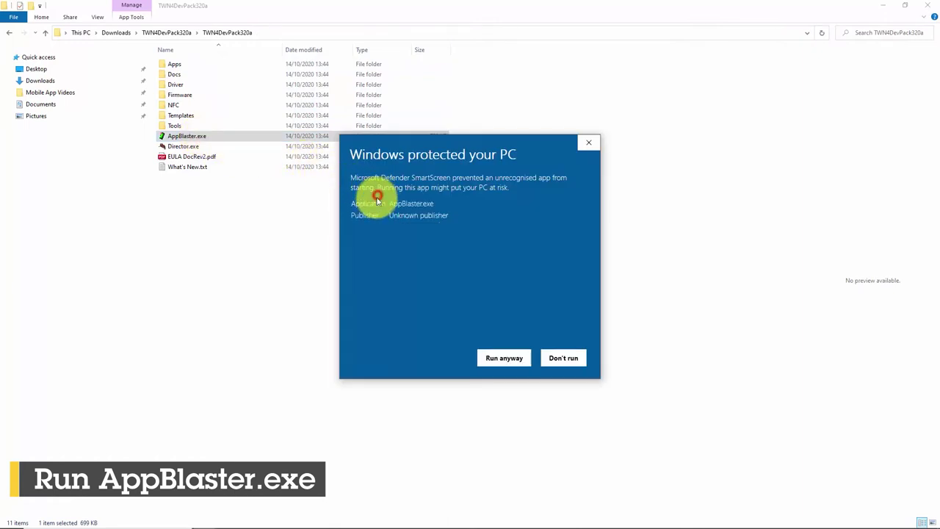
left_click(504, 357)
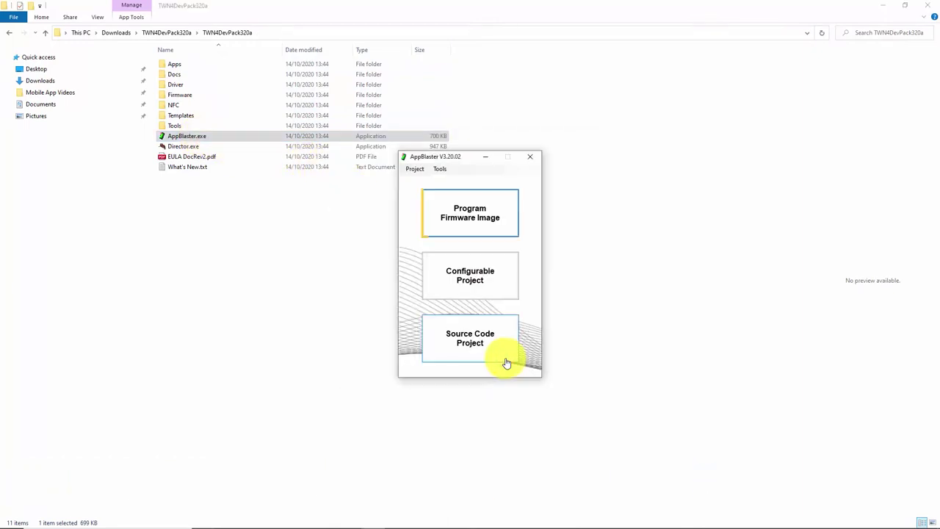
Step: Flash TWN4_CKx320_STD202_Core_Keyboard_Standard.bix from Firmware > MultiTech, Core Module, Desktop, OEM PCB onto the reader
left_click(473, 223)
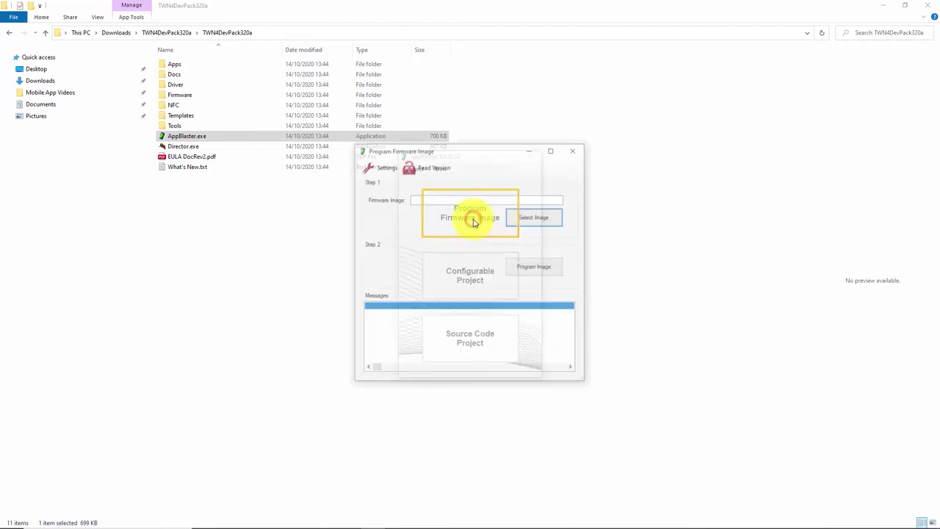
left_click(534, 220)
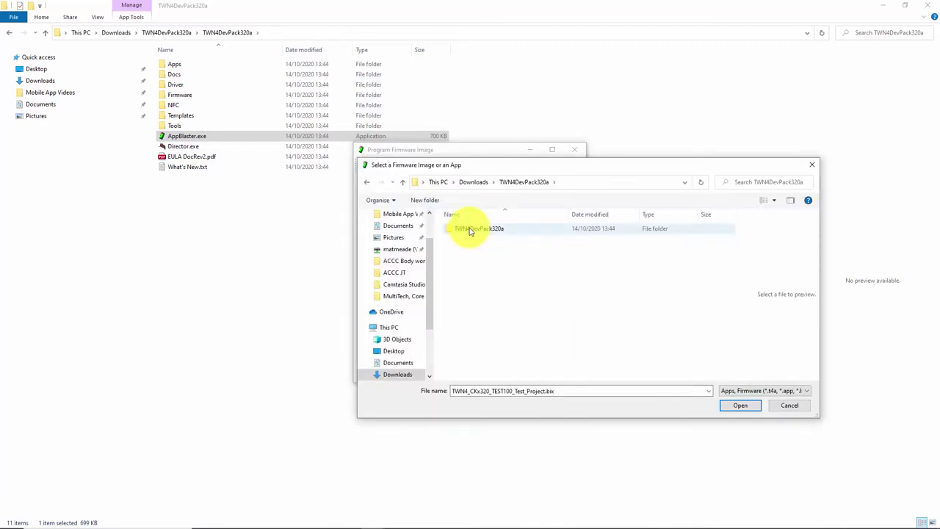
double_click(470, 229)
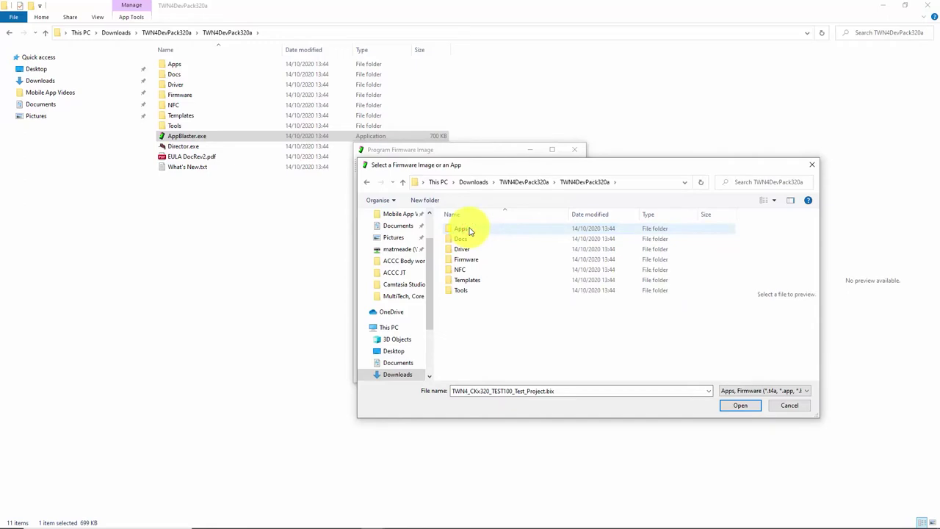
double_click(471, 260)
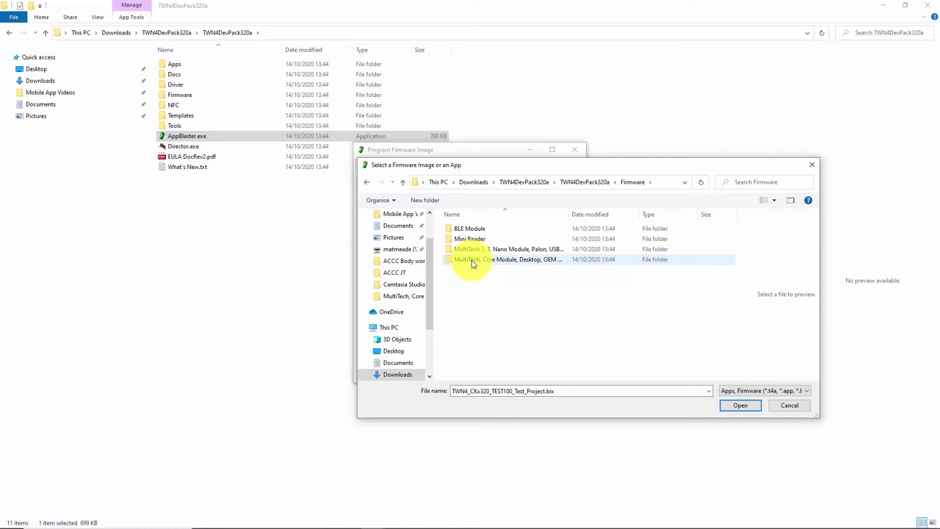
double_click(472, 261)
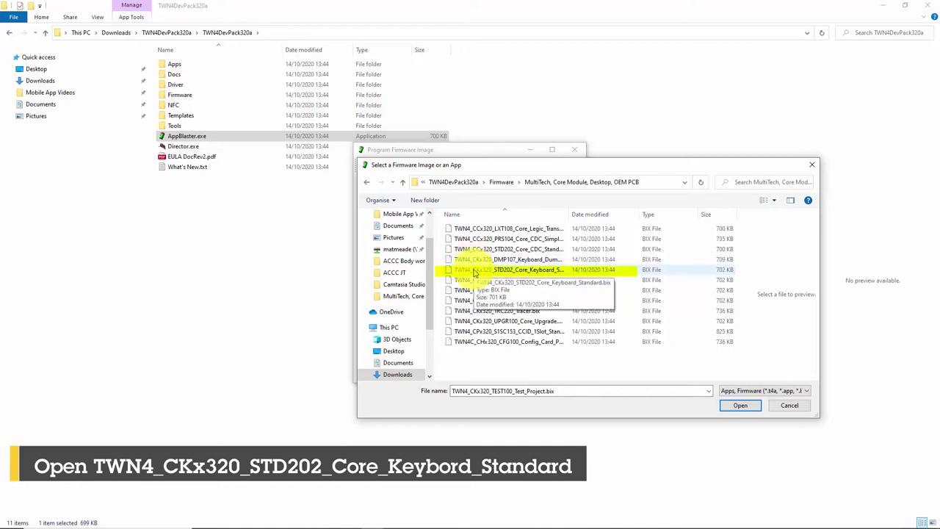
double_click(474, 271)
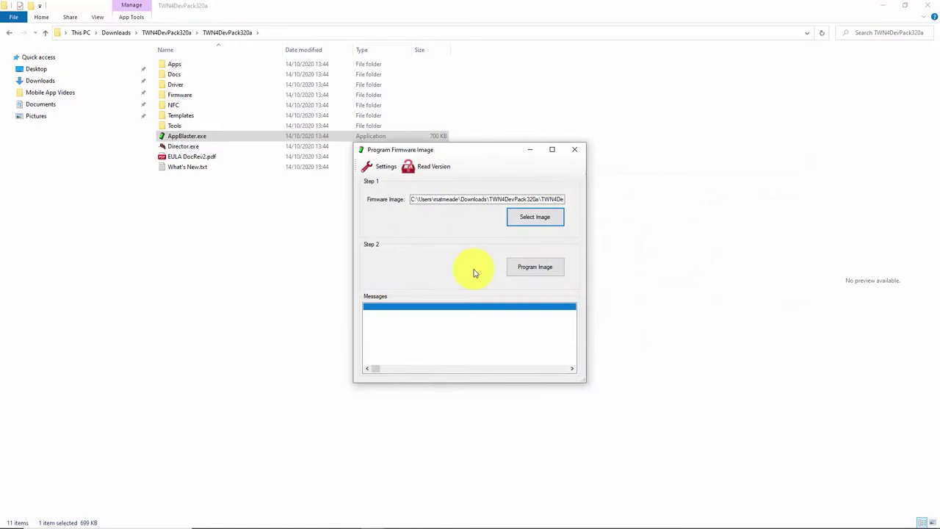
left_click(541, 270)
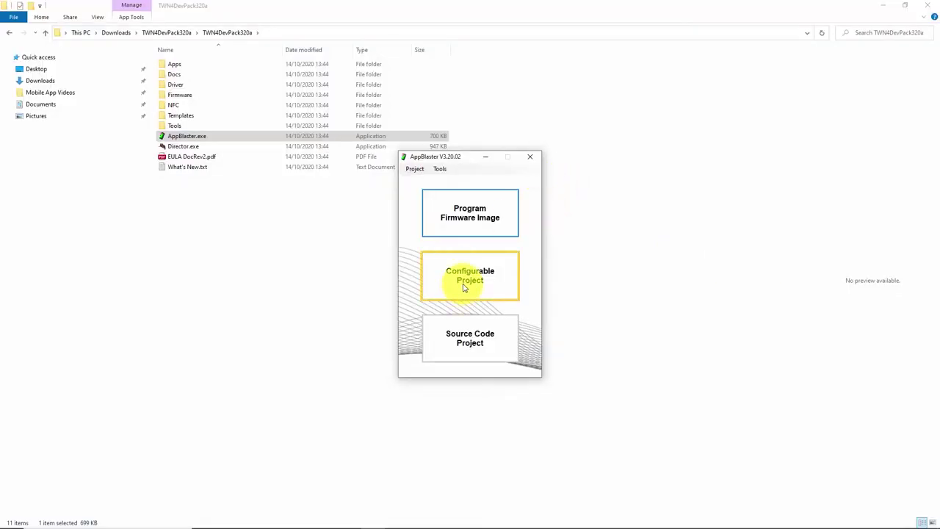
Step: Create a configurable project from the Core Module Keyboard V3.20 template
left_click(464, 288)
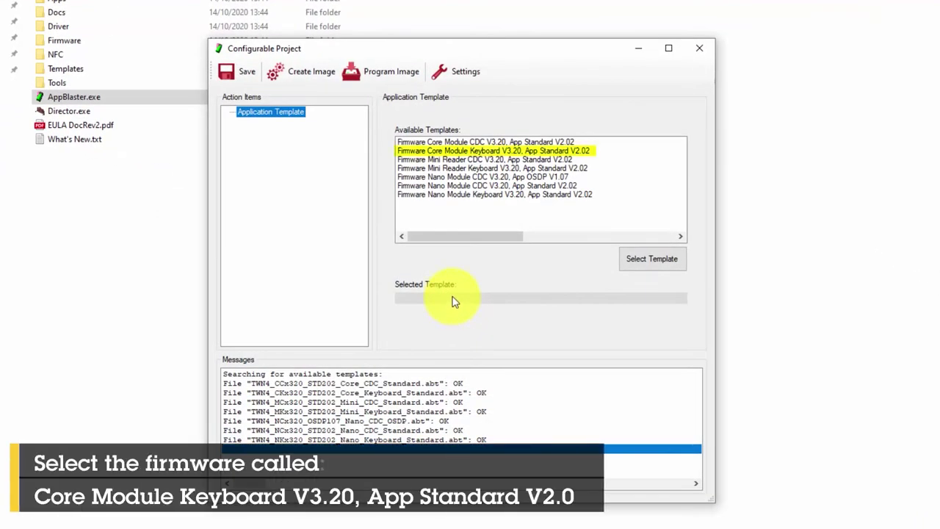
left_click(471, 150)
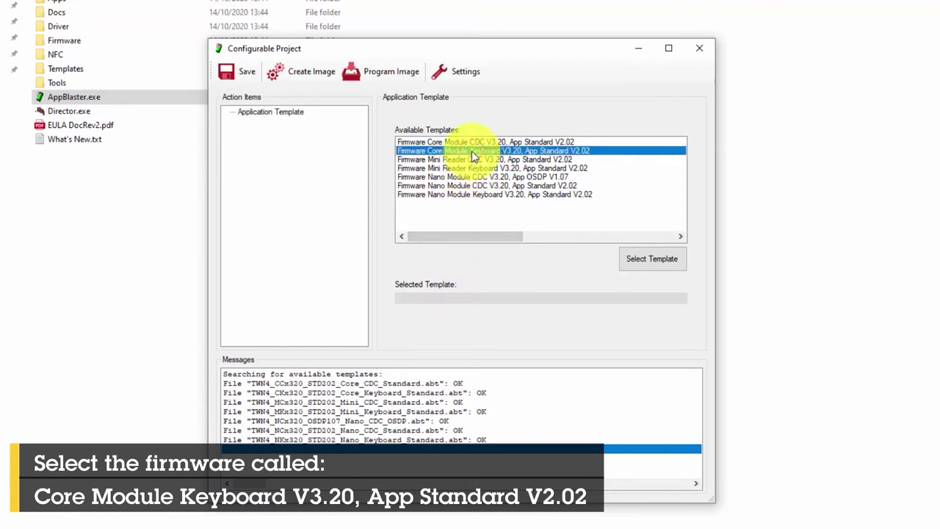
left_click(641, 262)
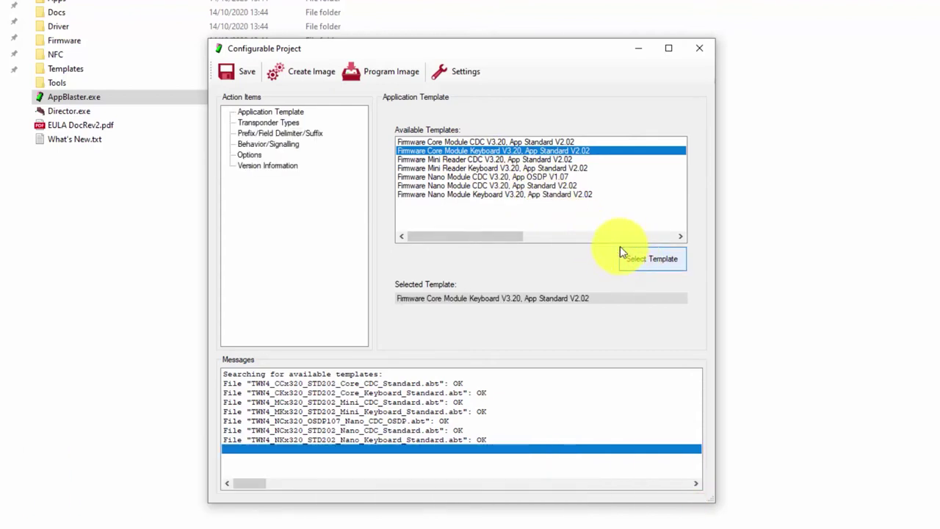
Step: Add HF (13.56MHz) ISO14443A MIFARE Classic to the active transponder types
left_click(288, 123)
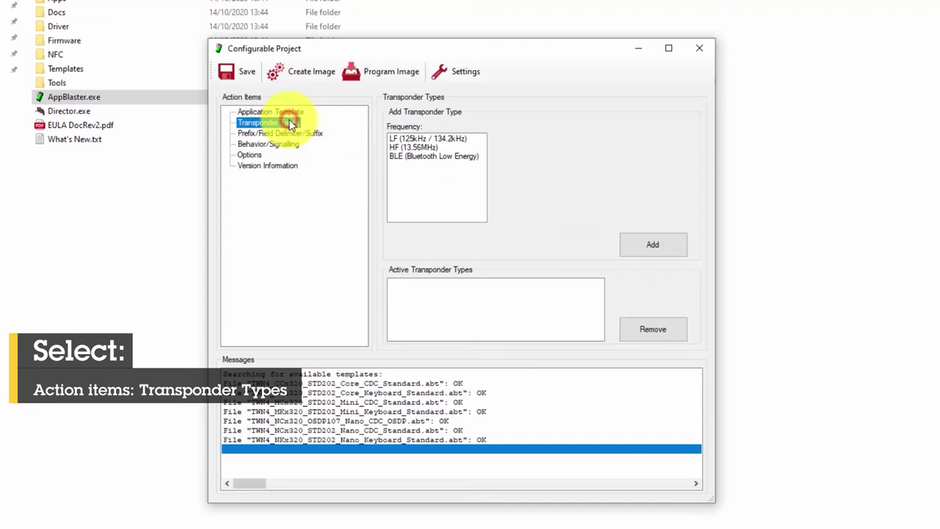
left_click(418, 149)
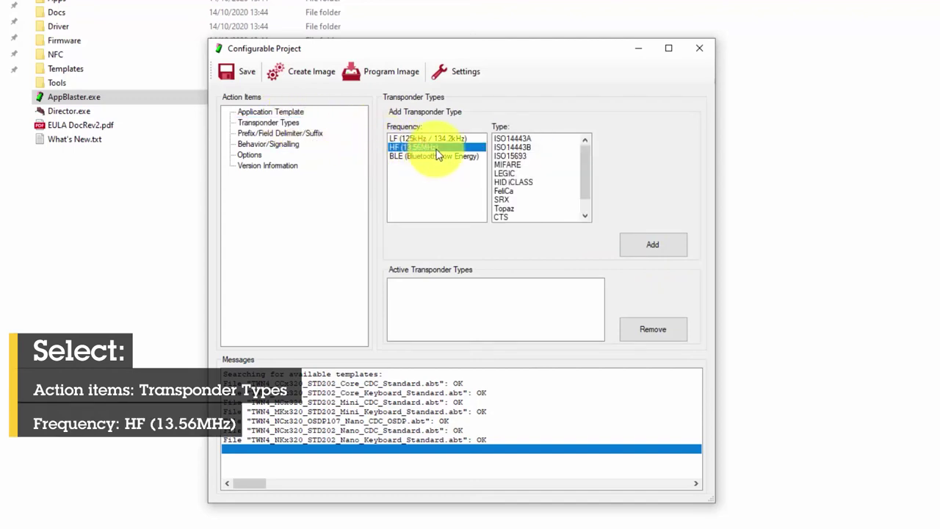
left_click(531, 140)
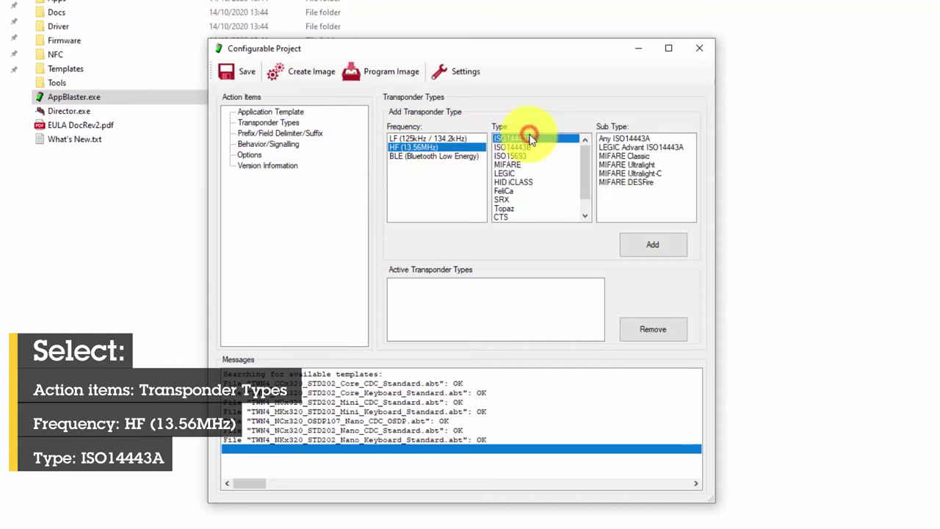
left_click(633, 156)
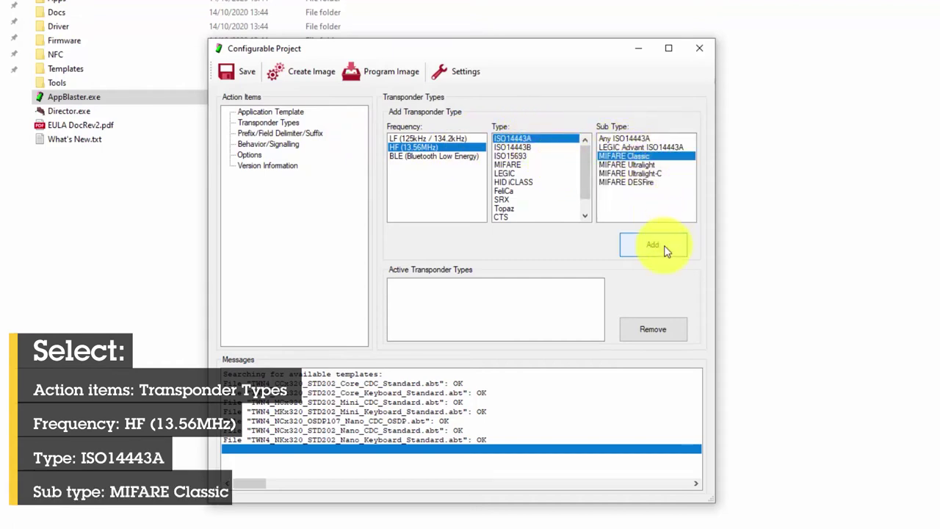
left_click(663, 249)
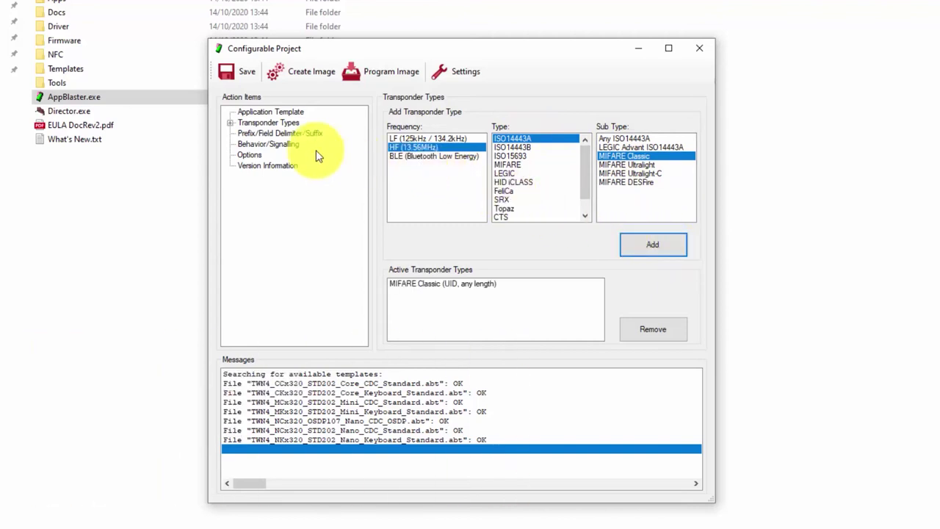
Step: Set the MIFARE Classic UID to reversed byte order and decimal output format
left_click(231, 123)
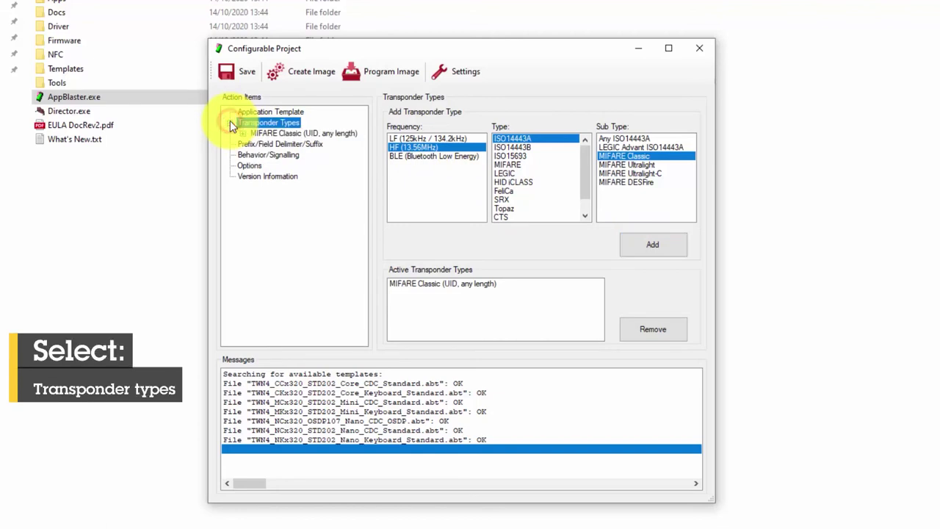
left_click(243, 134)
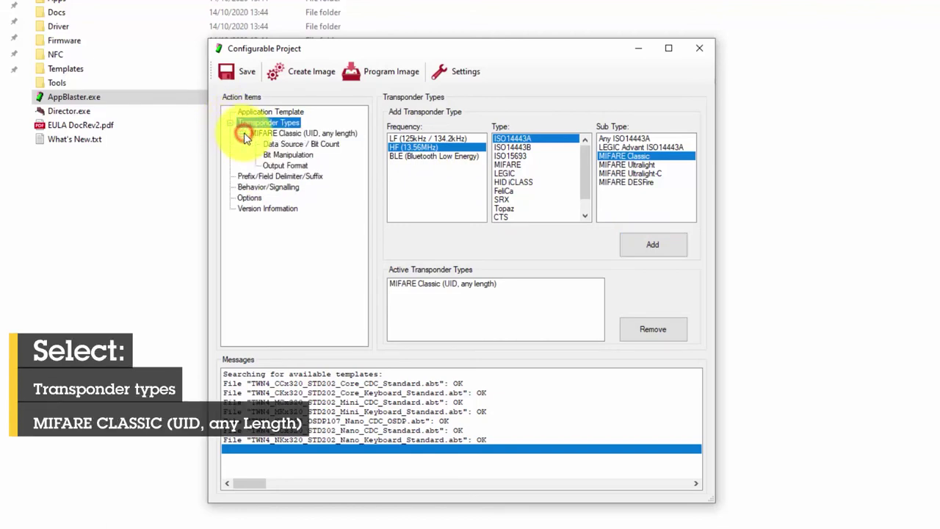
left_click(286, 155)
left_click(504, 235)
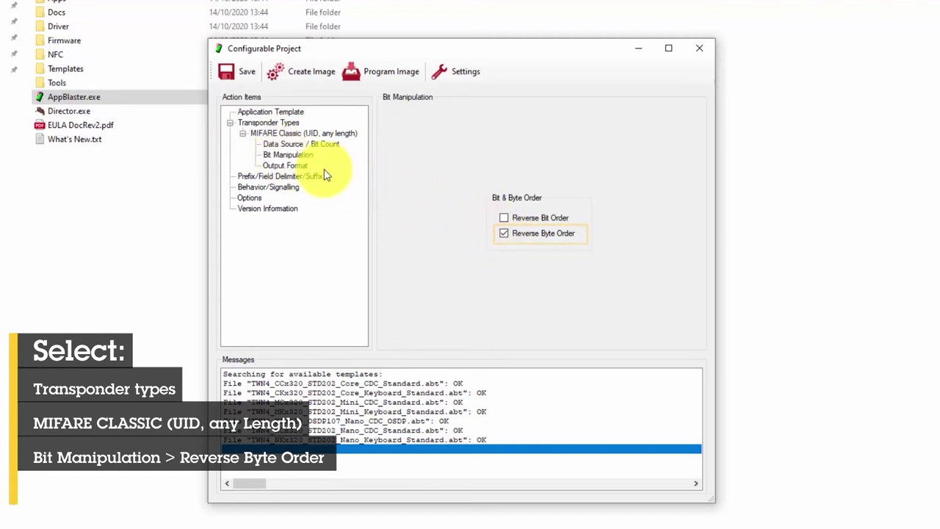
left_click(302, 166)
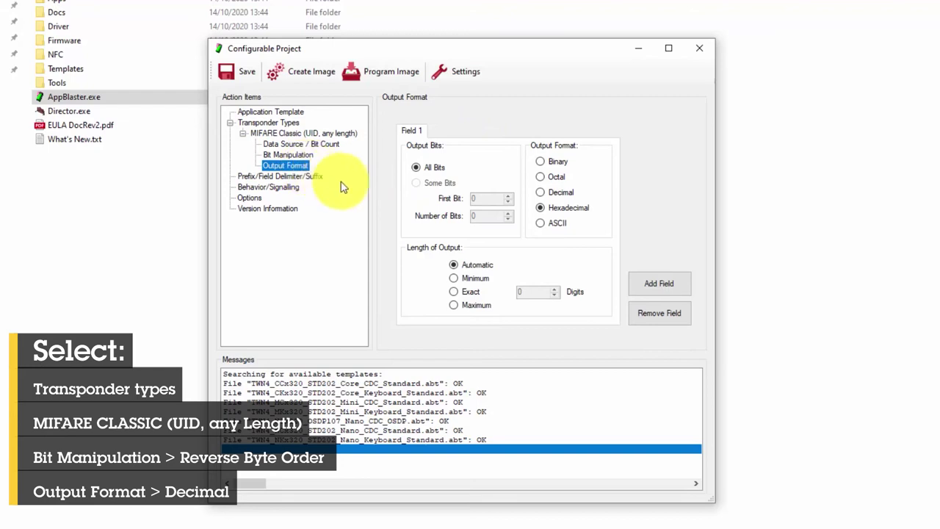
left_click(559, 197)
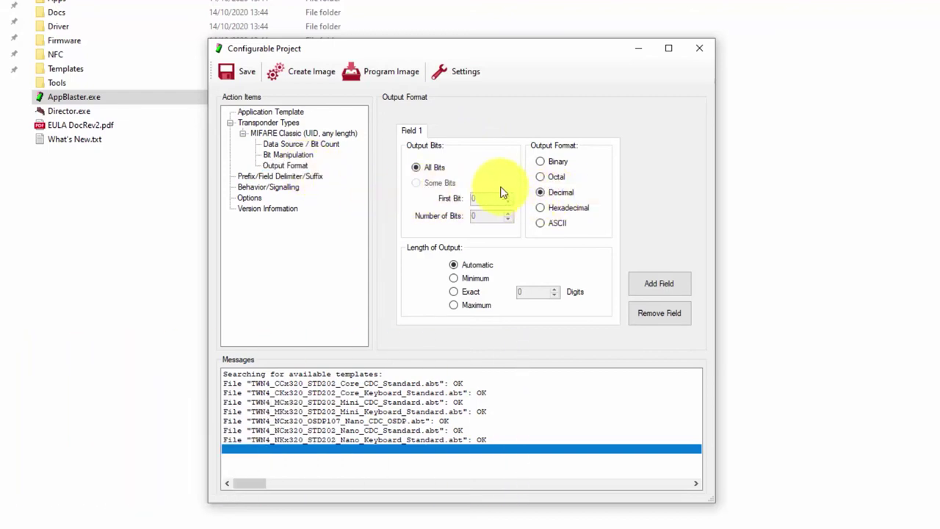
Step: Delete the \r suffix so prefix, delimiter and suffix are all empty
left_click(295, 177)
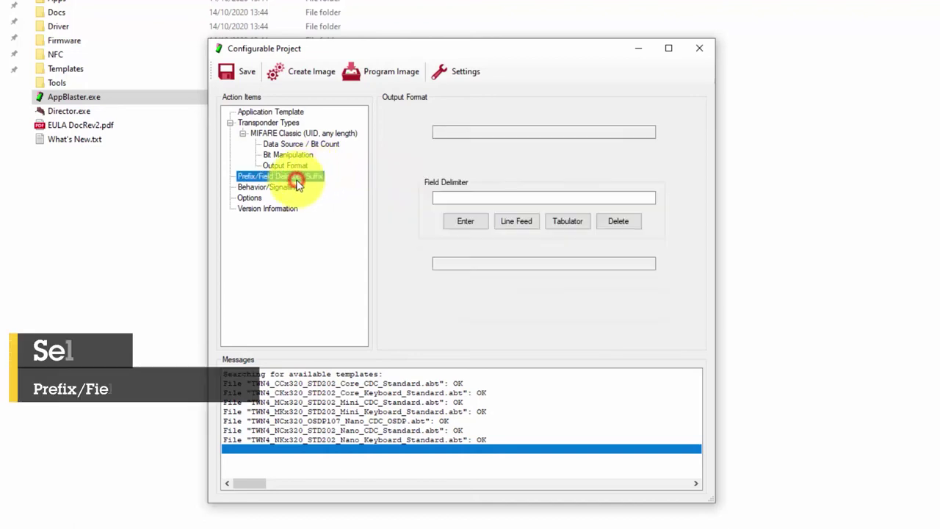
double_click(458, 262)
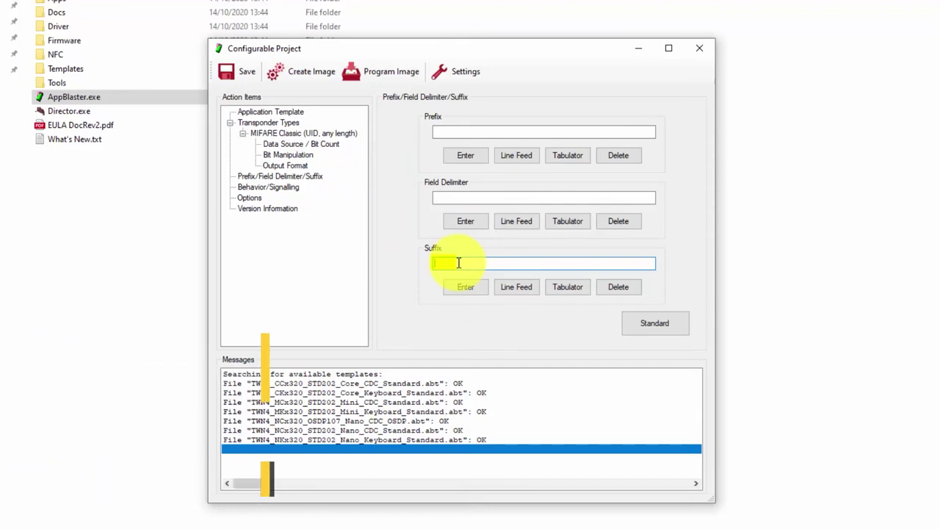
key("Delete")
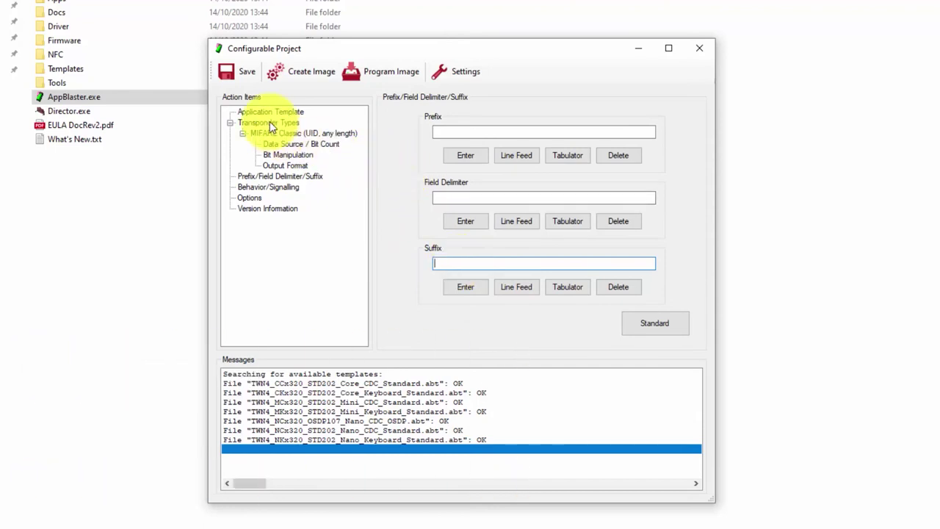
left_click(269, 123)
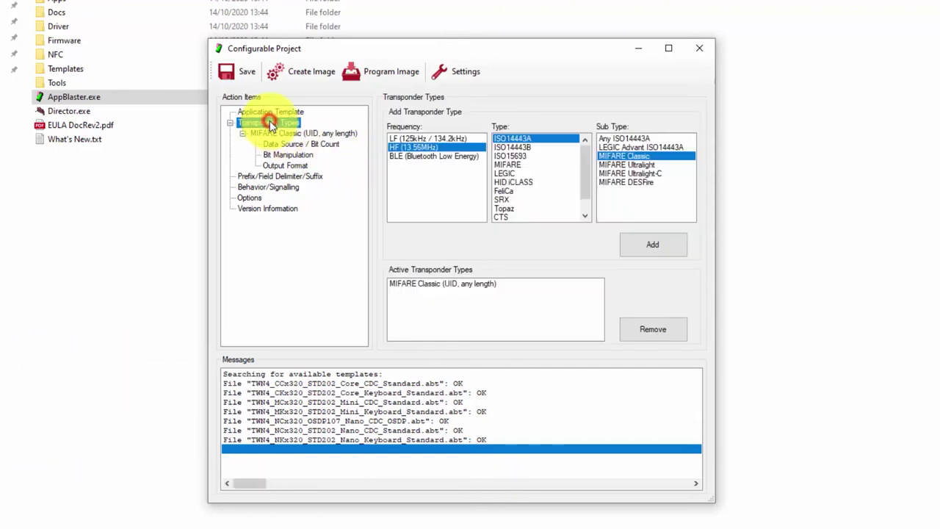
Step: Create the TWN4_CKx320_TEST100_Test_Project.bix image, then close the Configurable Project window
left_click(294, 79)
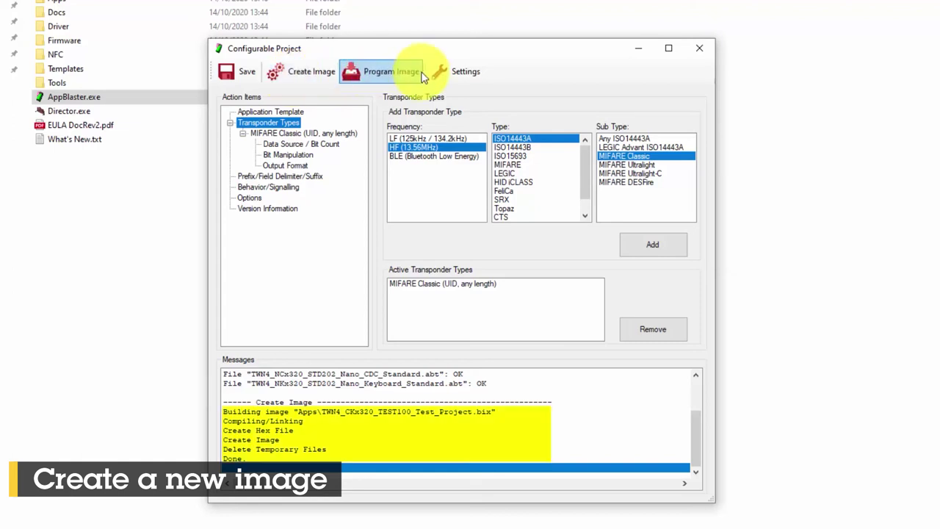
left_click(694, 50)
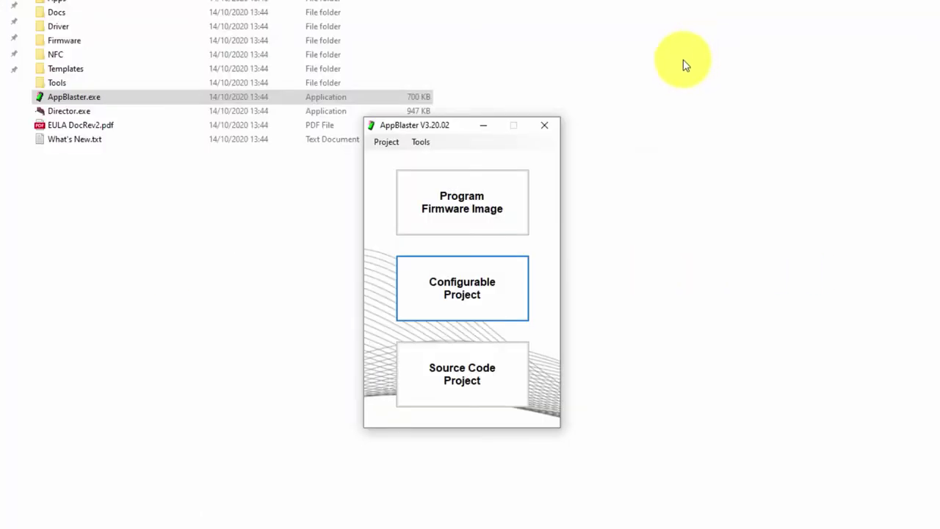
Step: Flash TWN4_CKx320_TEST100_Test_Project.bix from TWN4DevPack320a > Apps onto the reader
left_click(464, 212)
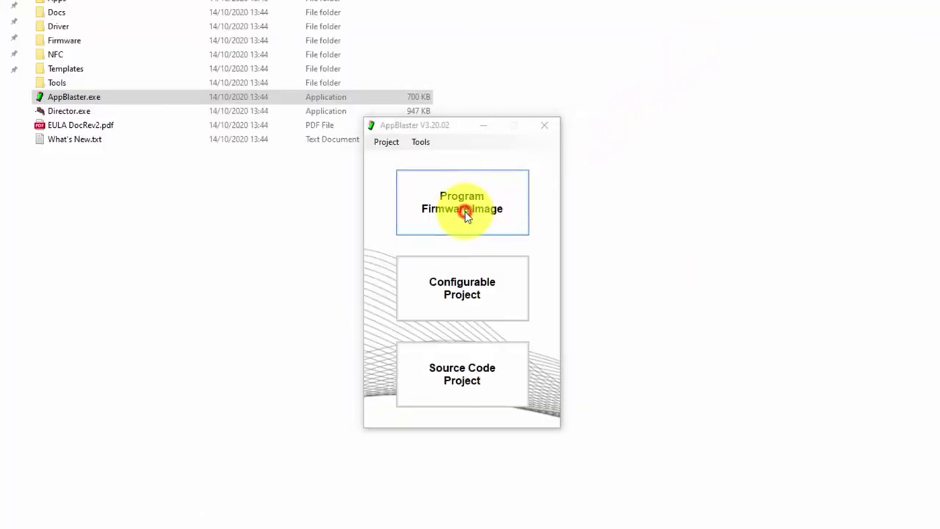
left_click(545, 208)
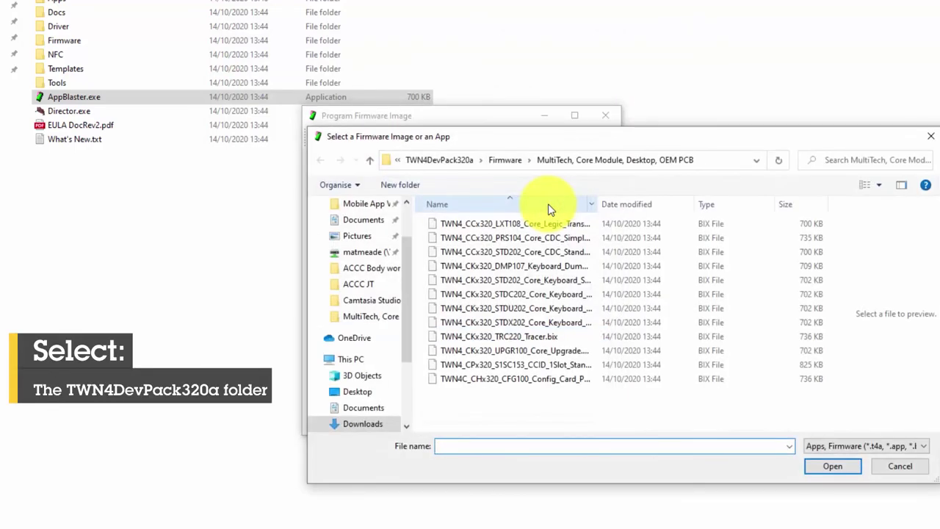
left_click(463, 161)
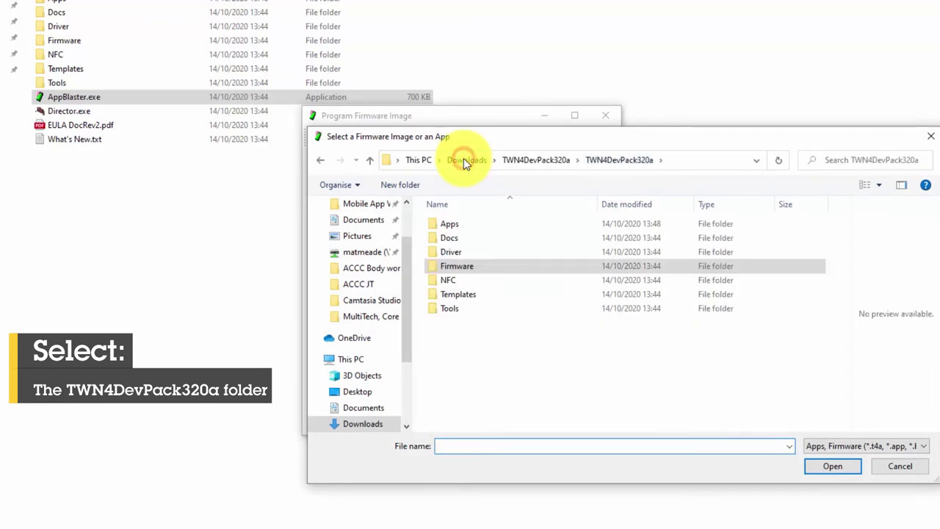
left_click(460, 225)
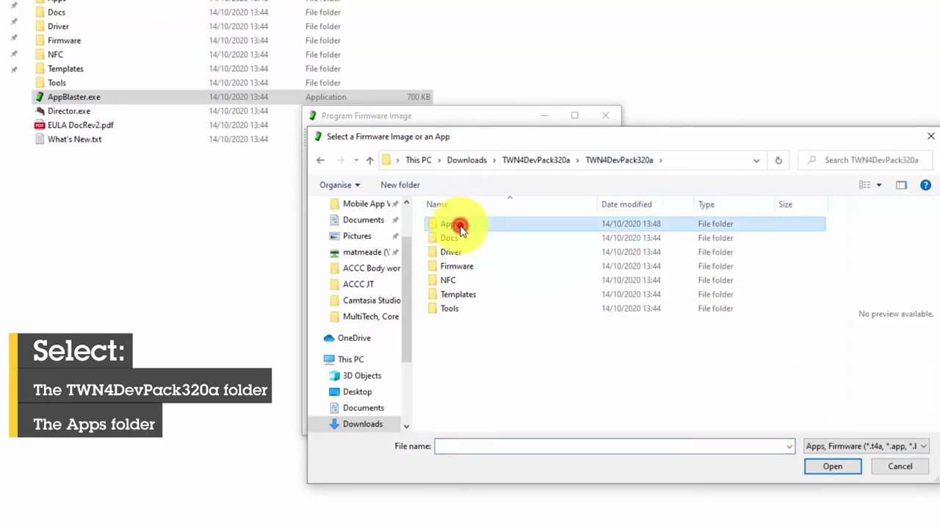
double_click(461, 226)
left_click(461, 239)
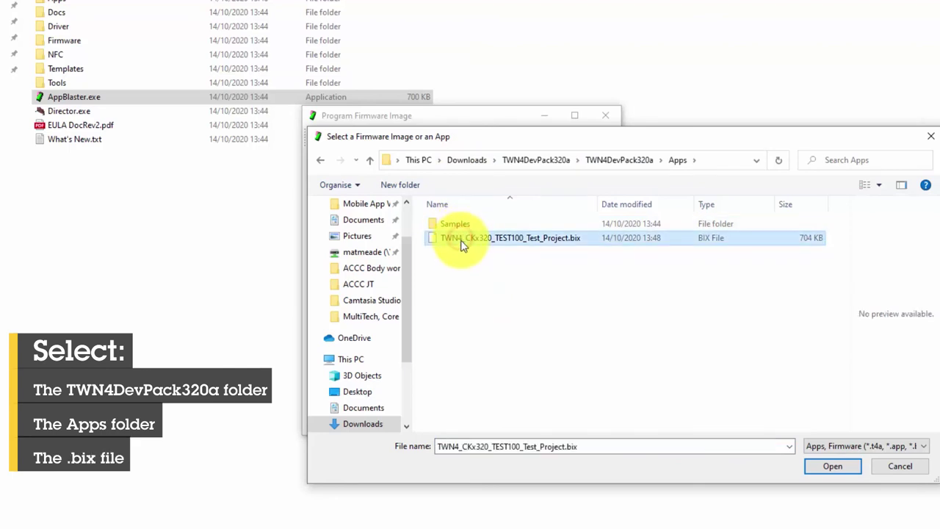
left_click(839, 466)
left_click(543, 279)
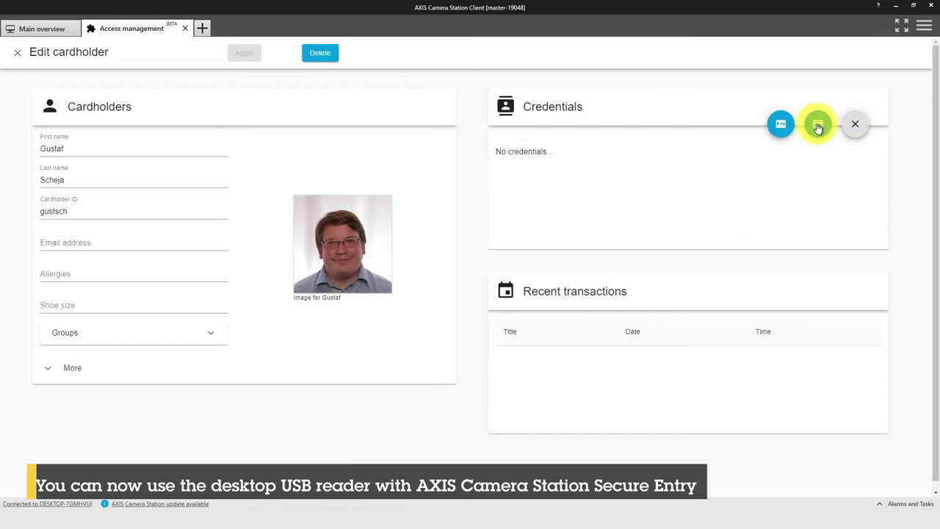
Step: Add a card credential named 'Access Control Card', its number filled in by presenting the card
left_click(818, 127)
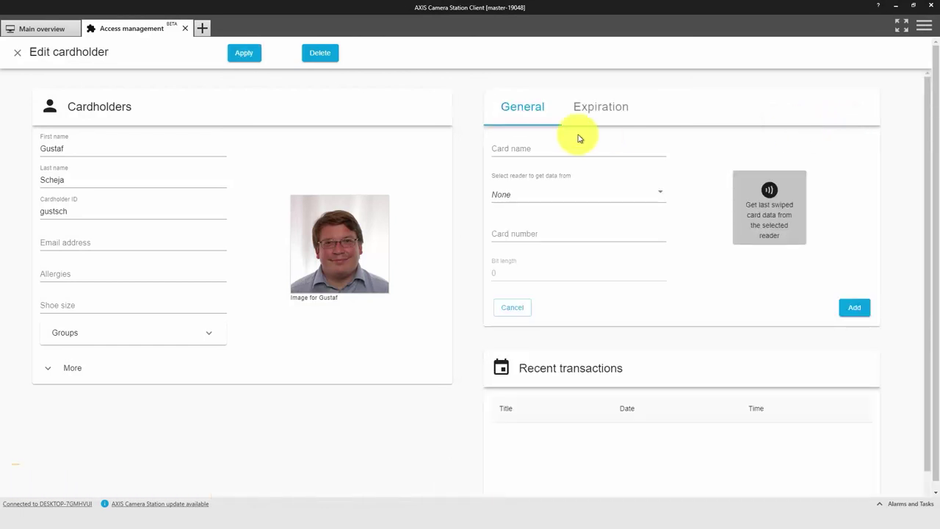
left_click(511, 143)
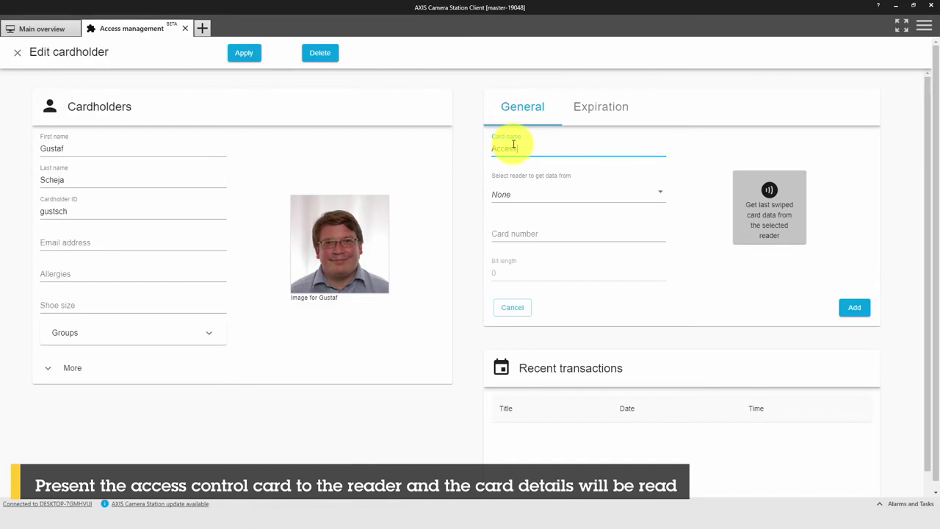
left_click(504, 230)
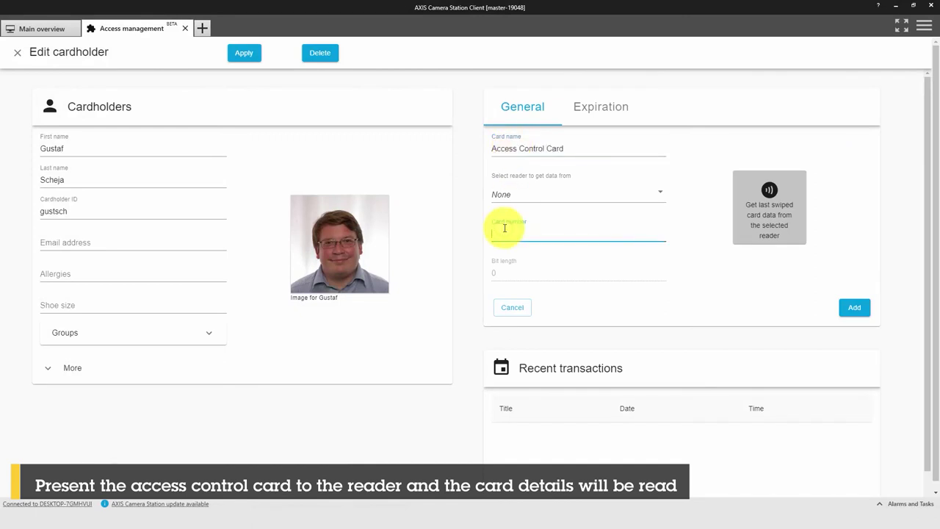
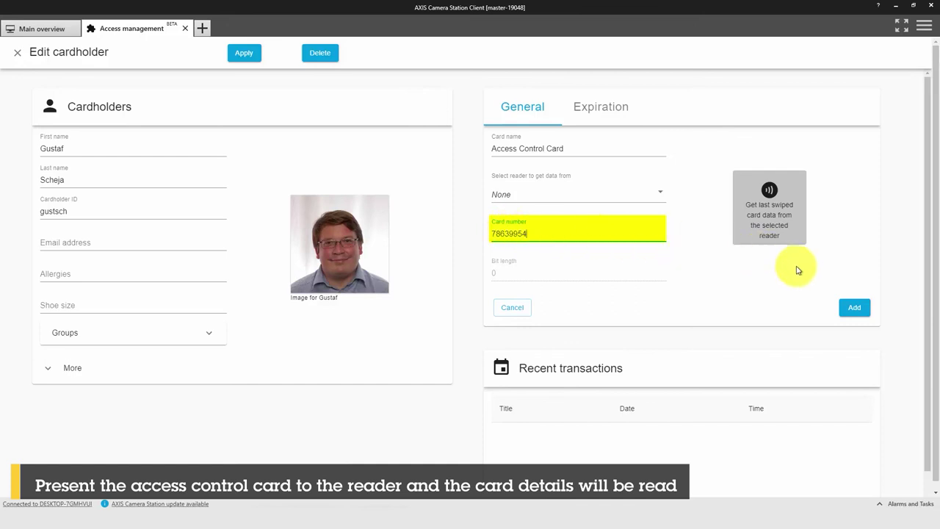
left_click(856, 307)
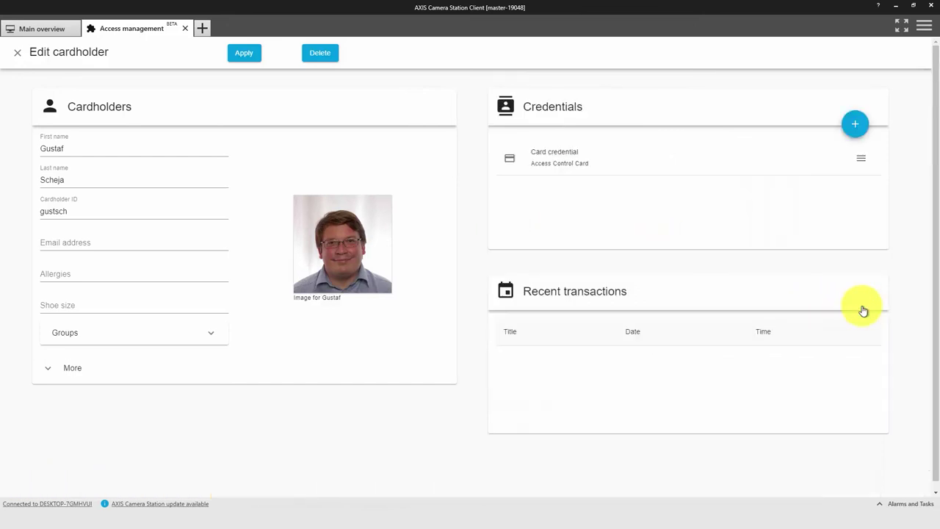